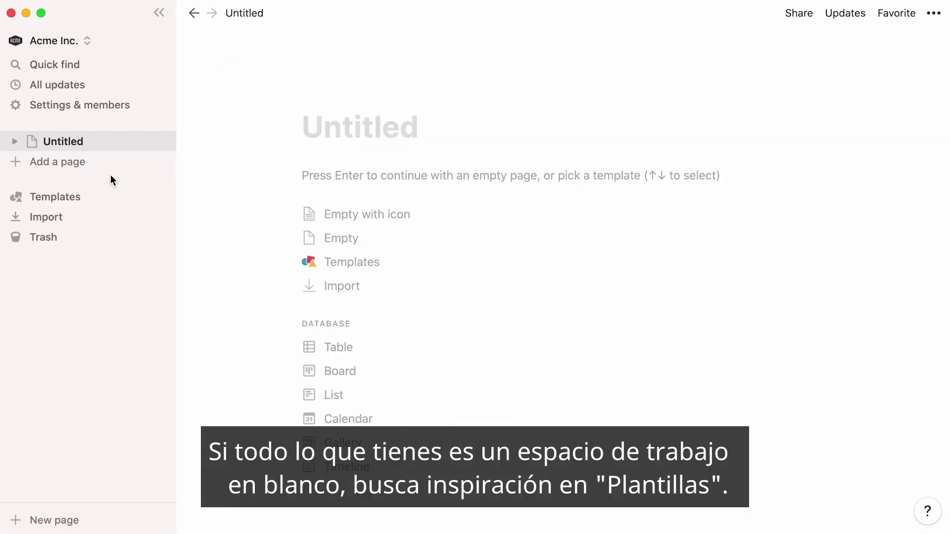
Step: Preview the Roadmap, User Research Database and Design System templates, then apply Design System
left_click(94, 203)
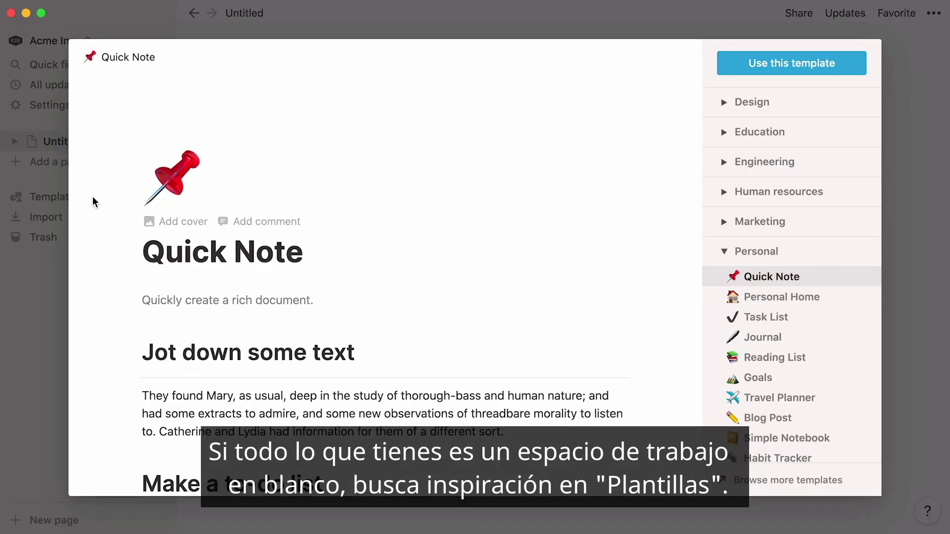
left_click(719, 115)
left_click(719, 125)
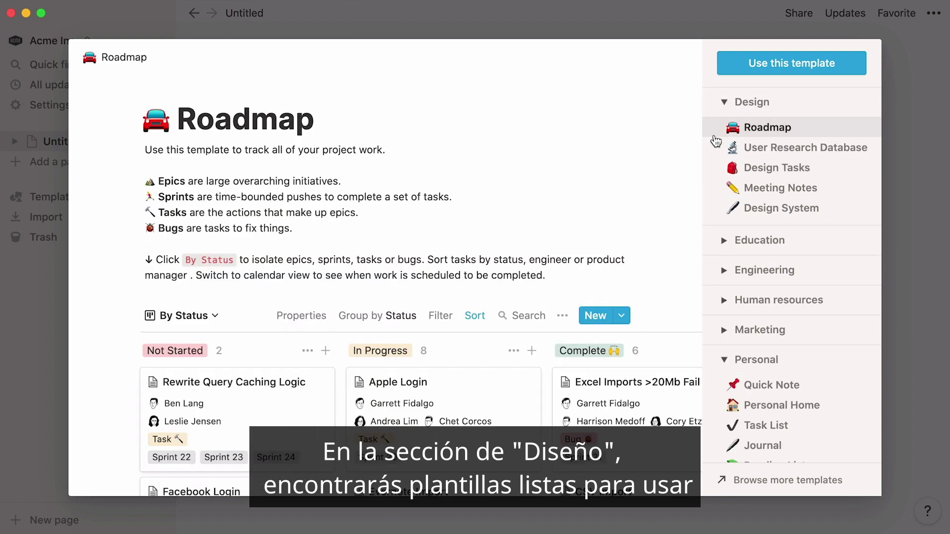
left_click(716, 148)
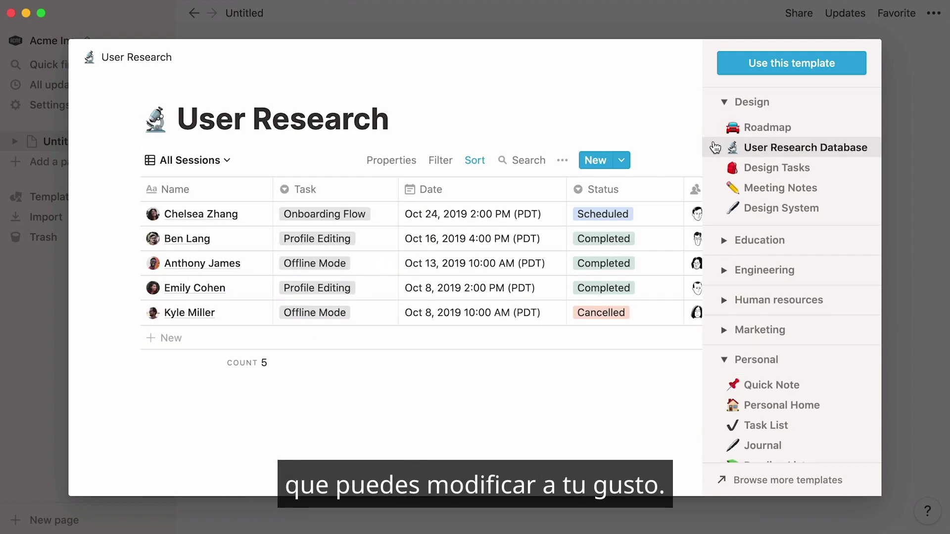
left_click(716, 209)
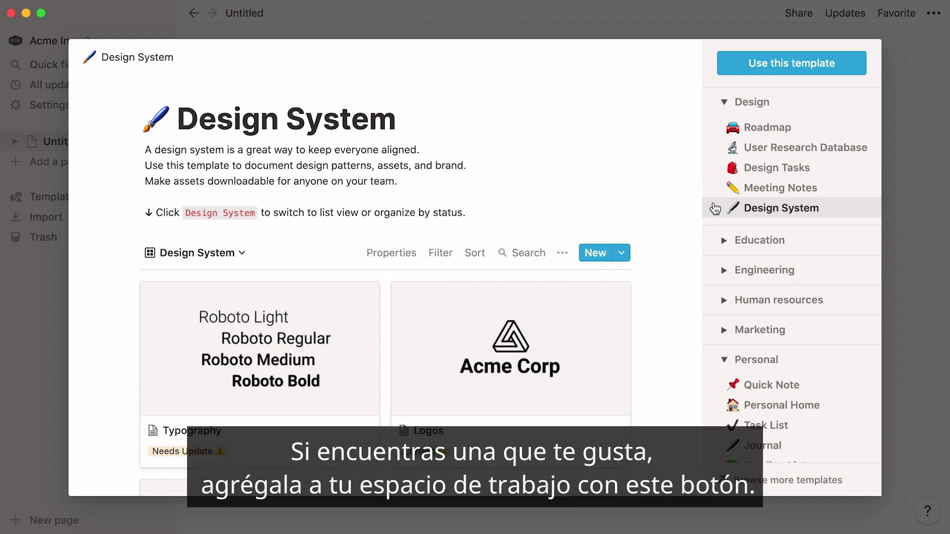
left_click(842, 73)
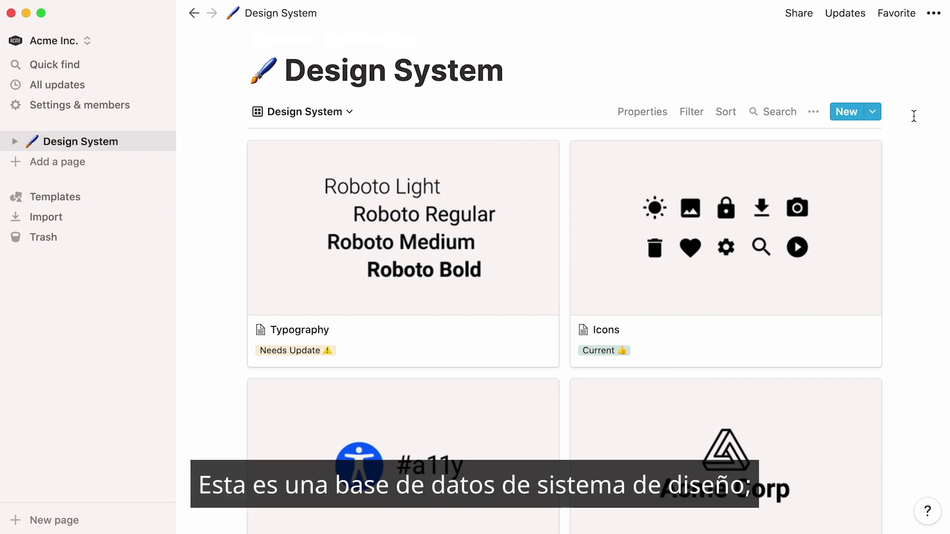
scroll(914, 116, "down", 5)
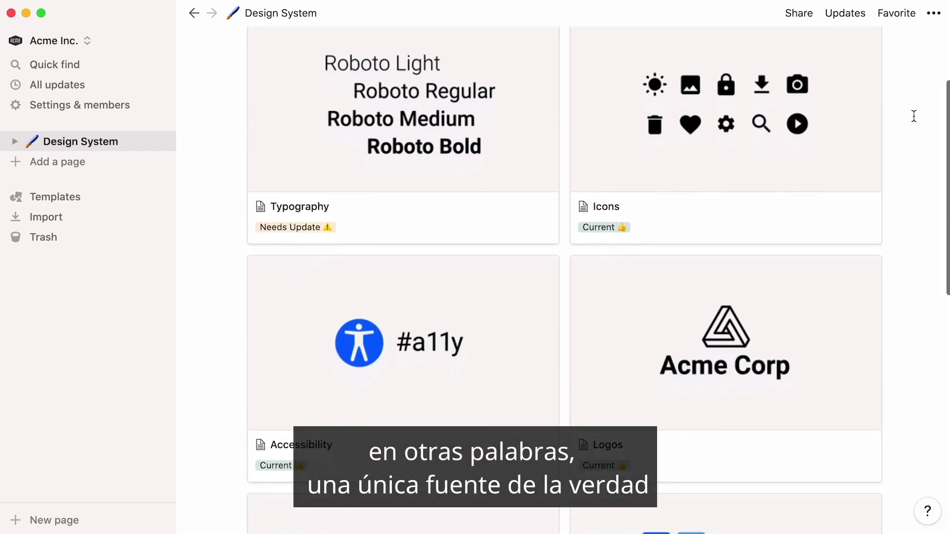
scroll(915, 116, "down", 3)
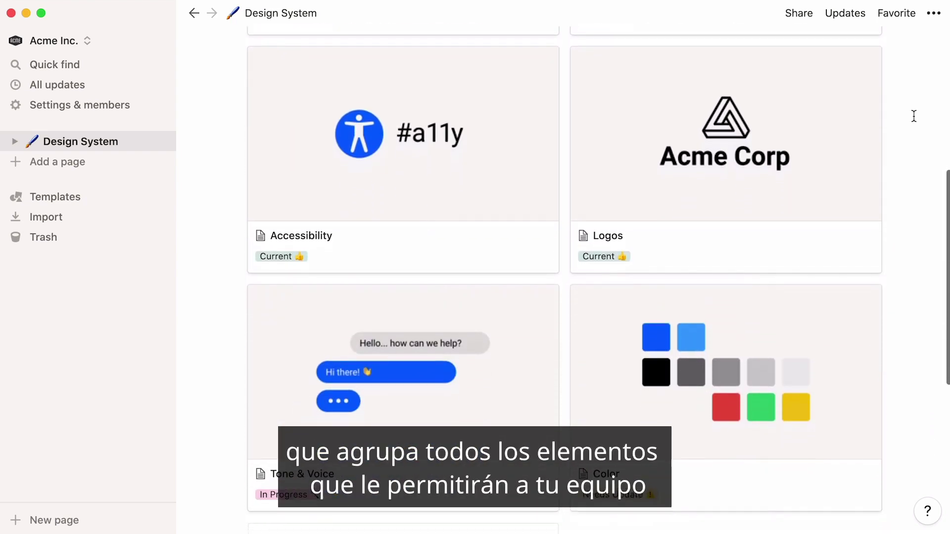
scroll(914, 116, "up", 8)
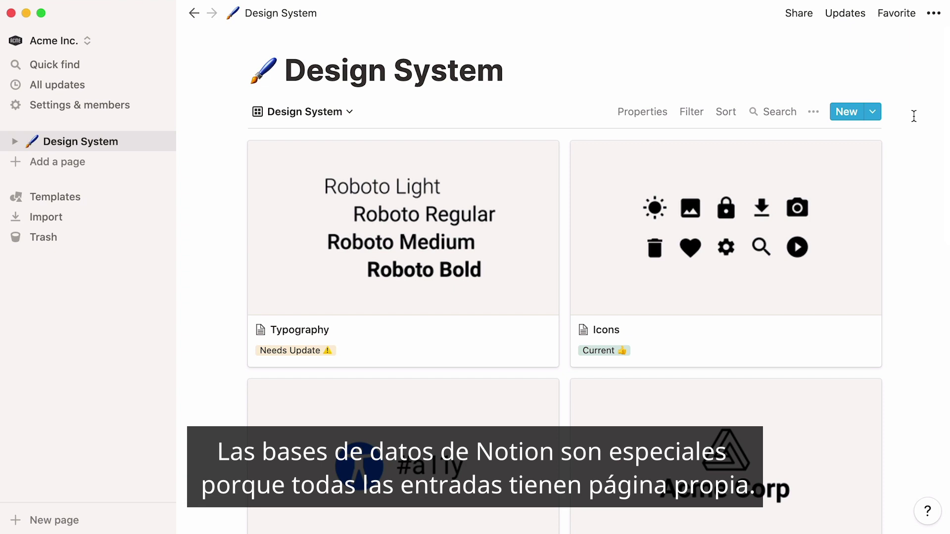
Step: Open the Typography card and read through its Roboto downloads, web embed code and Figma embed
left_click(527, 189)
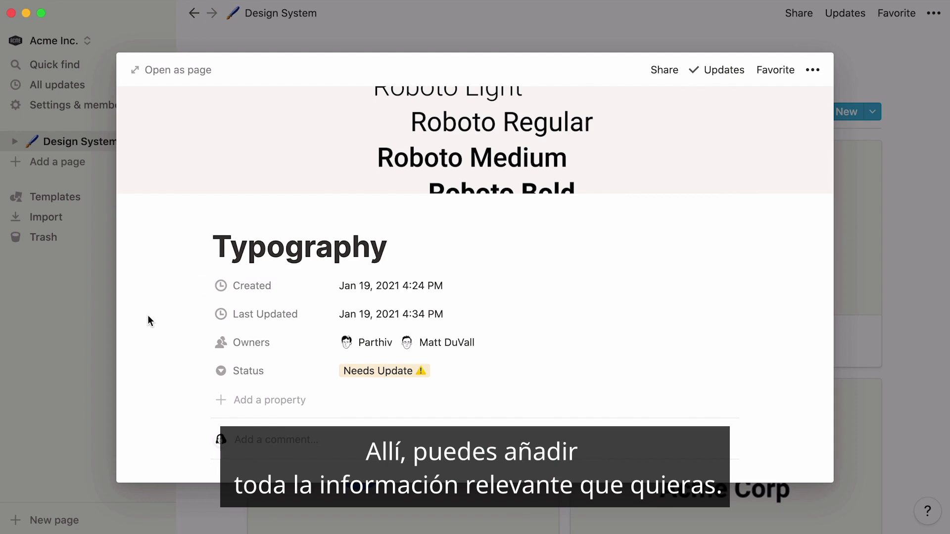
scroll(147, 314, "down", 3)
scroll(147, 314, "down", 5)
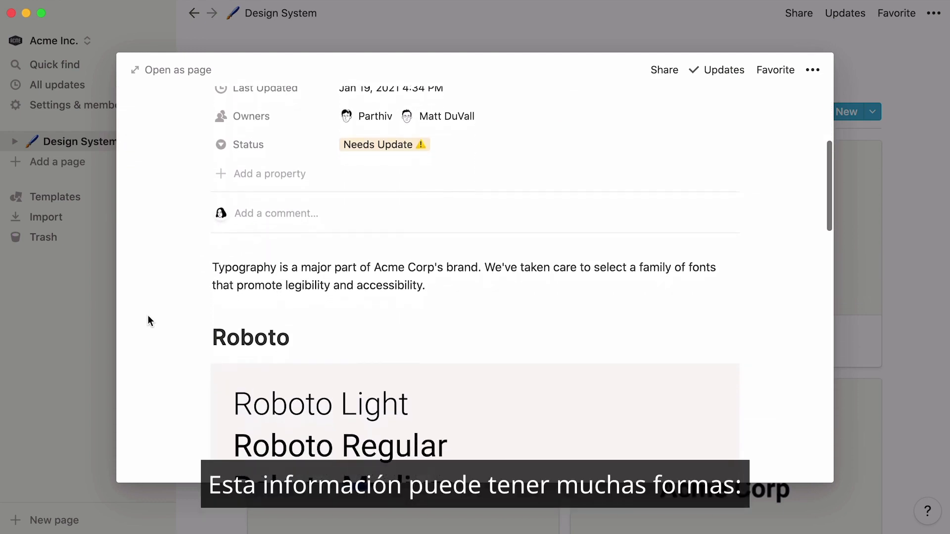
scroll(147, 315, "down", 4)
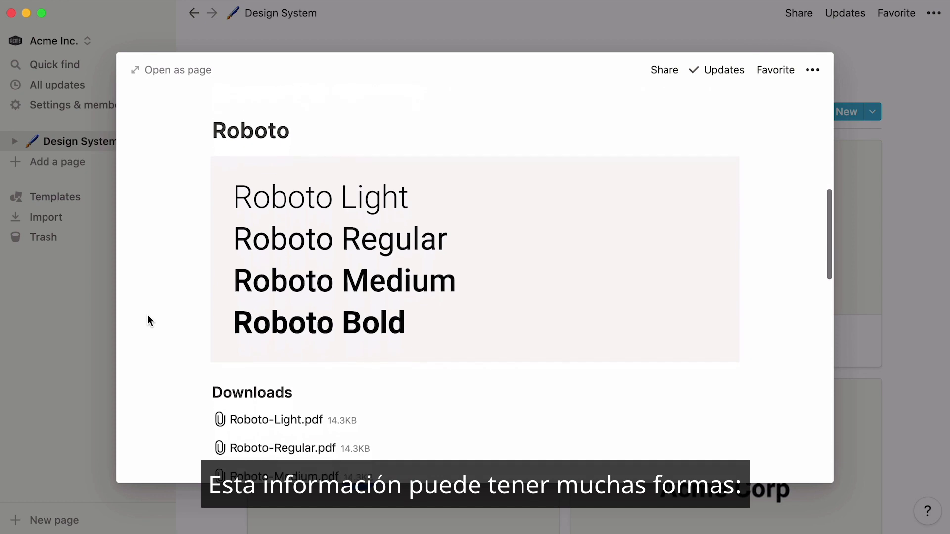
scroll(148, 319, "down", 4)
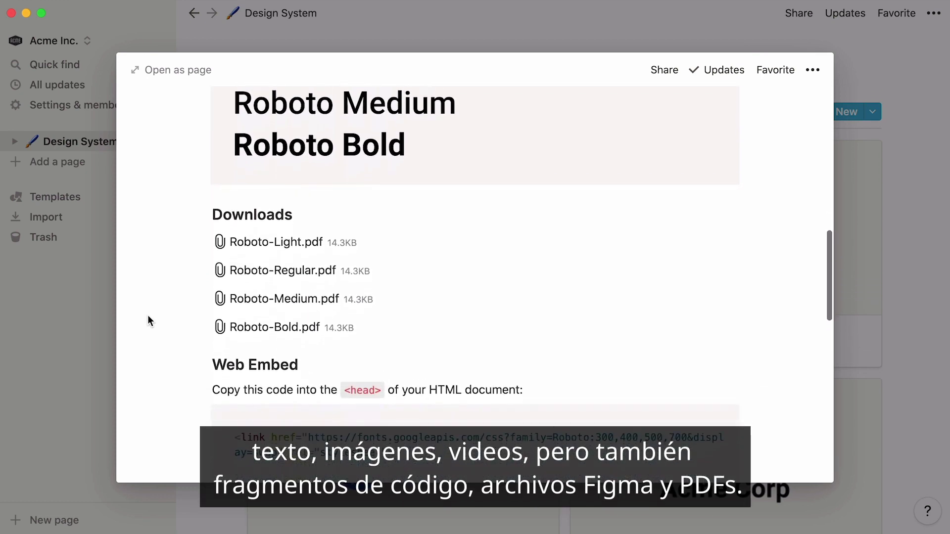
scroll(148, 317, "down", 4)
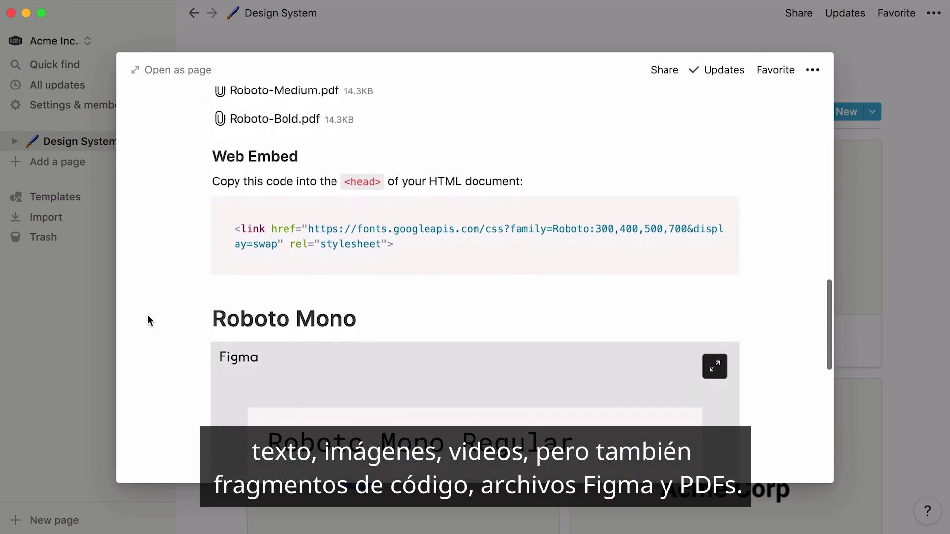
scroll(148, 321, "down", 3)
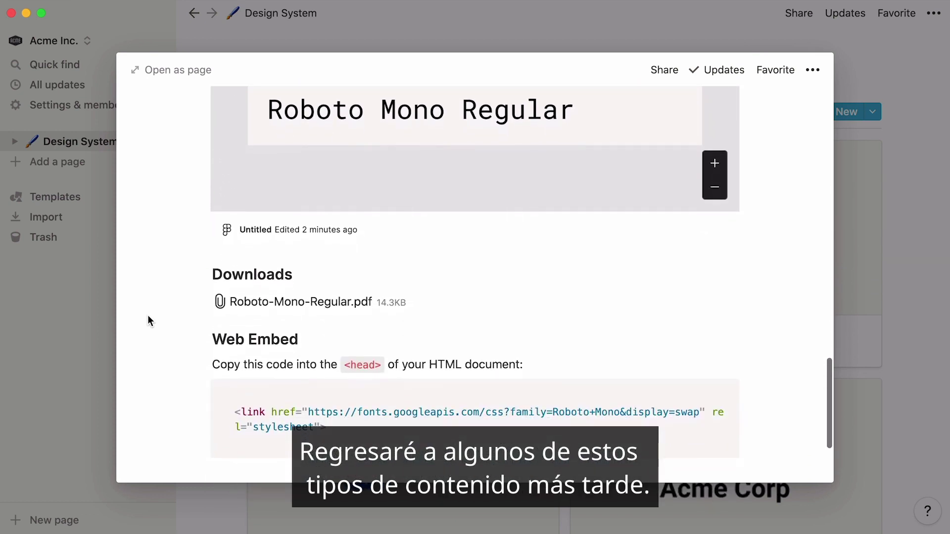
scroll(149, 319, "up", 15)
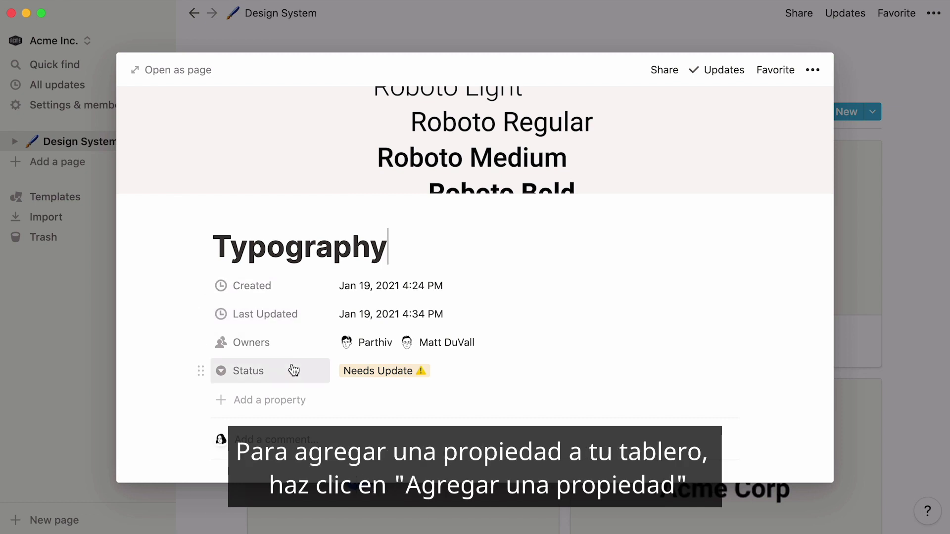
Step: Add a new Text property to the Typography entry, then close its page preview
left_click(263, 404)
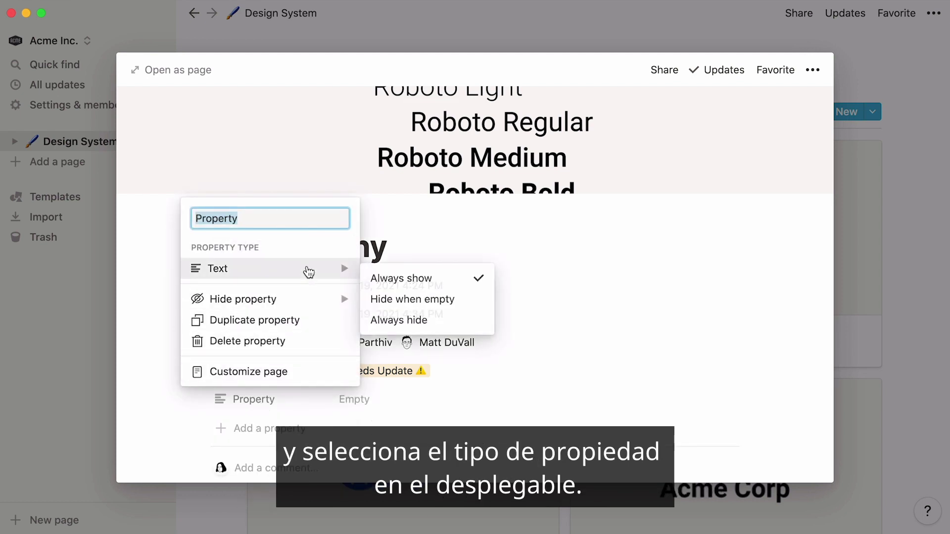
mouse_move(309, 273)
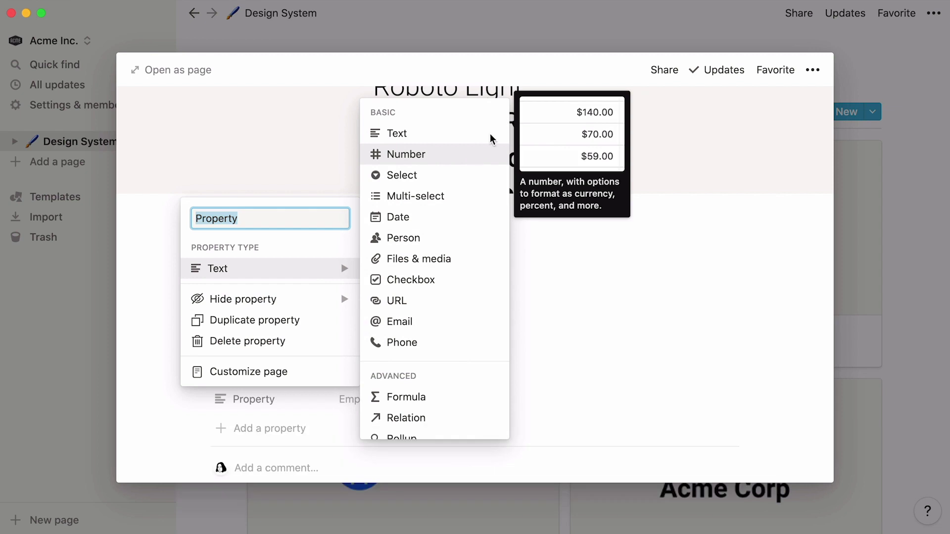
left_click(551, 70)
left_click(613, 17)
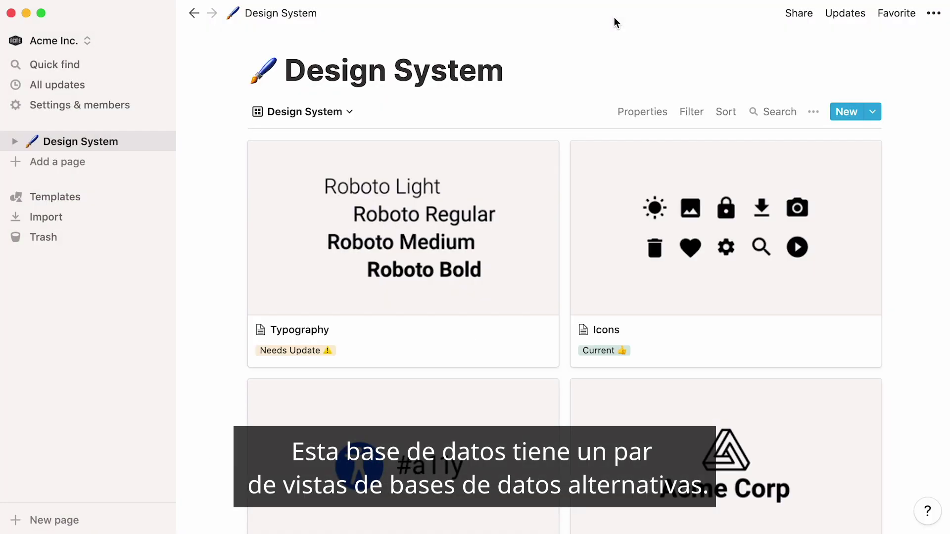
left_click(350, 113)
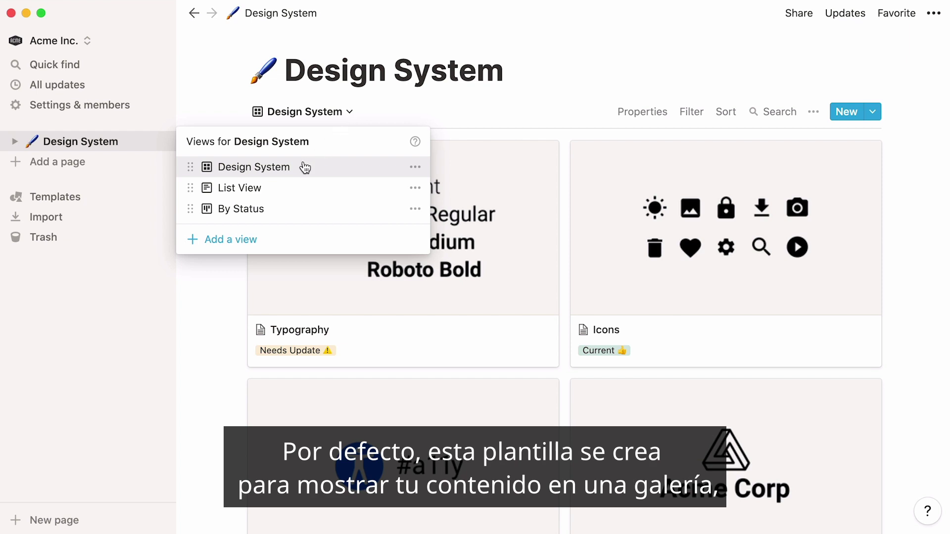
left_click(306, 189)
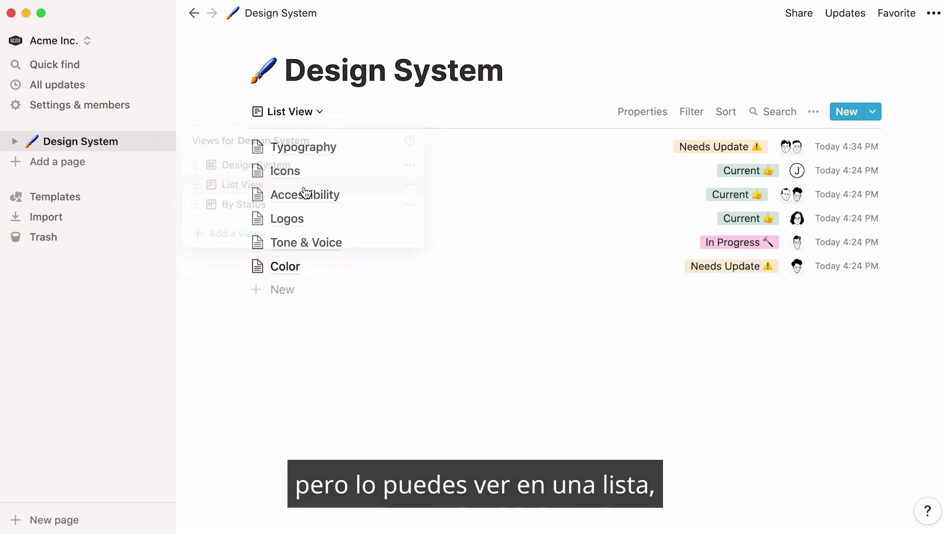
left_click(318, 113)
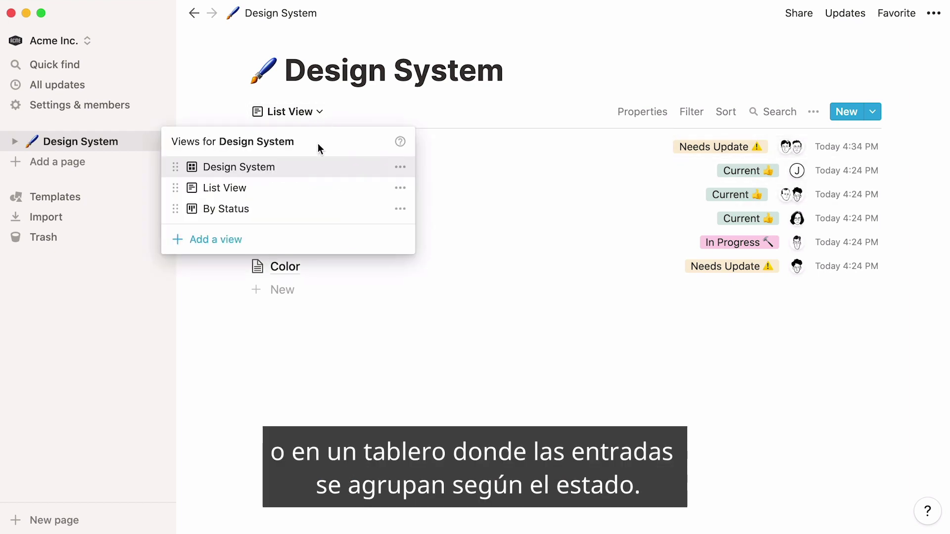
left_click(294, 212)
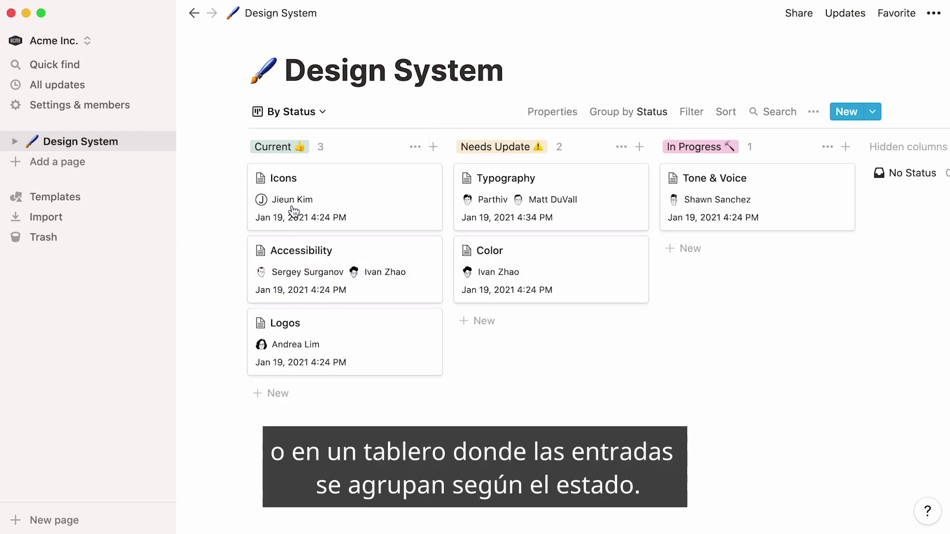
left_click(322, 113)
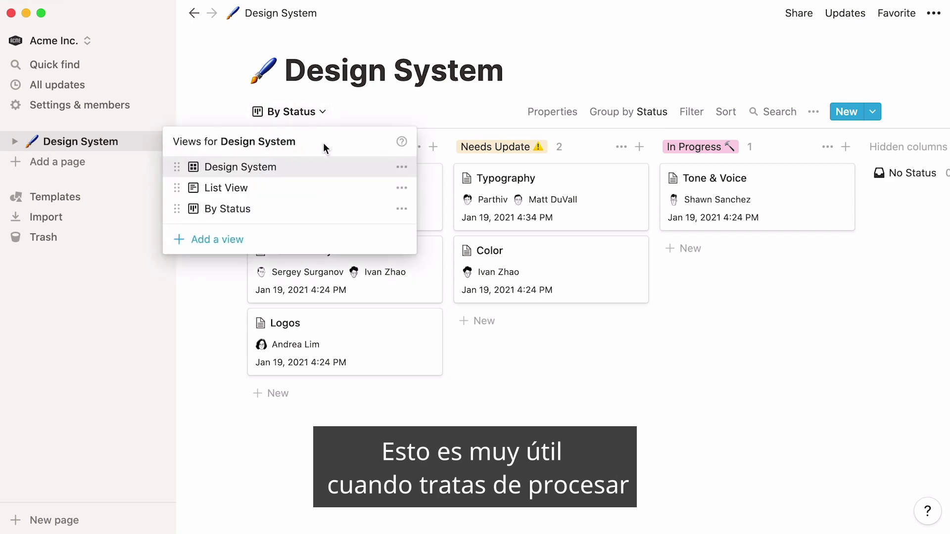
left_click(324, 168)
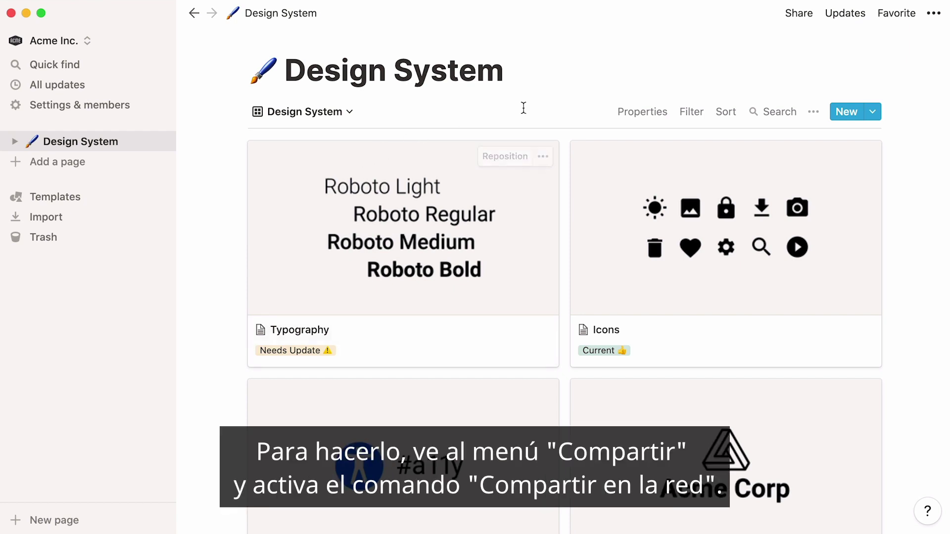
Step: Turn on Share to web for the Design System page and copy its public link
left_click(798, 14)
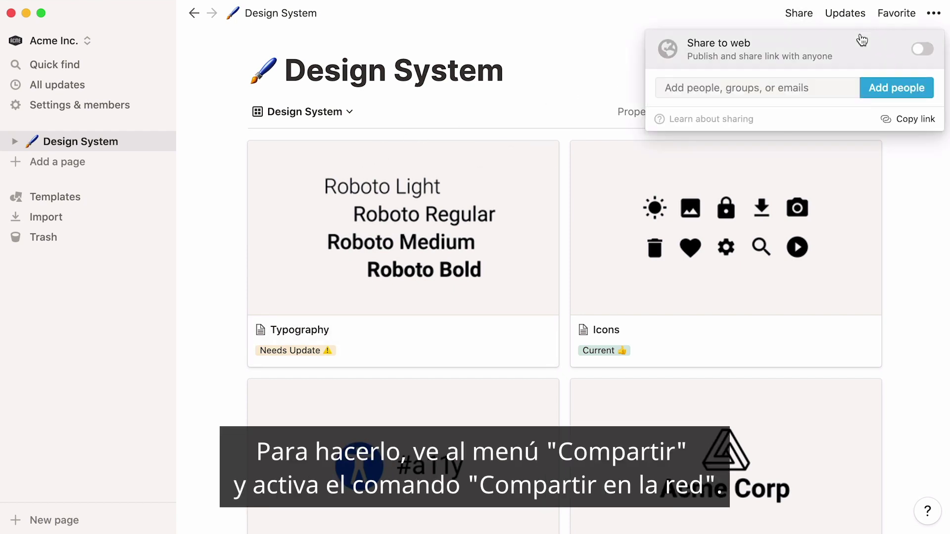
left_click(921, 50)
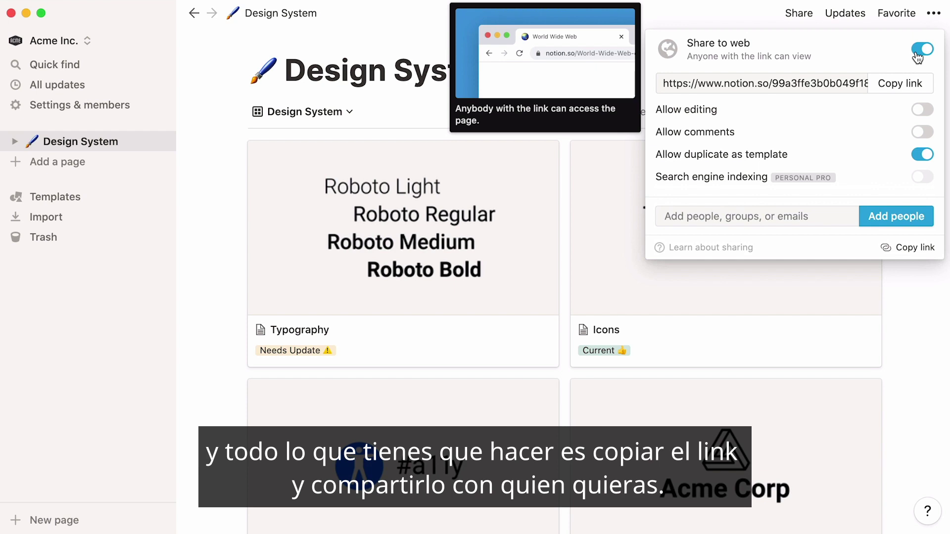
left_click(885, 89)
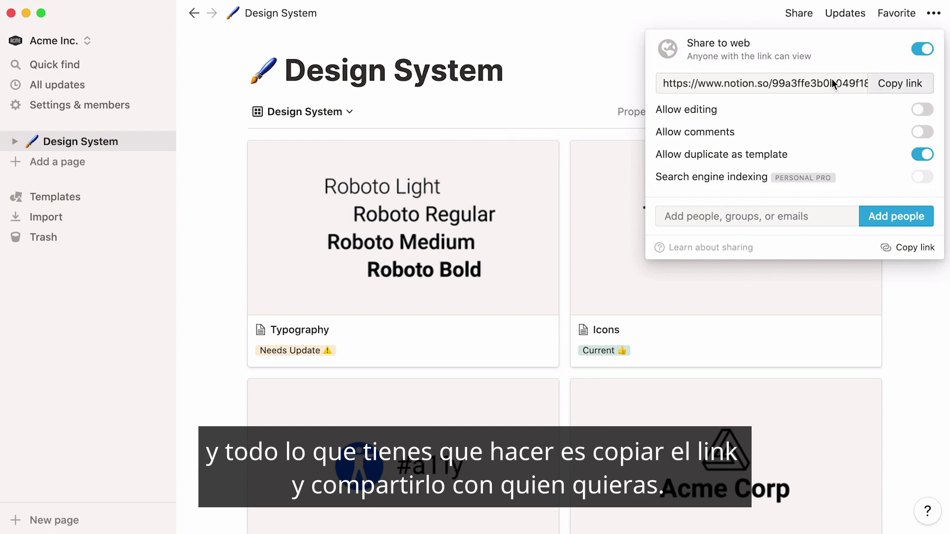
left_click(465, 84)
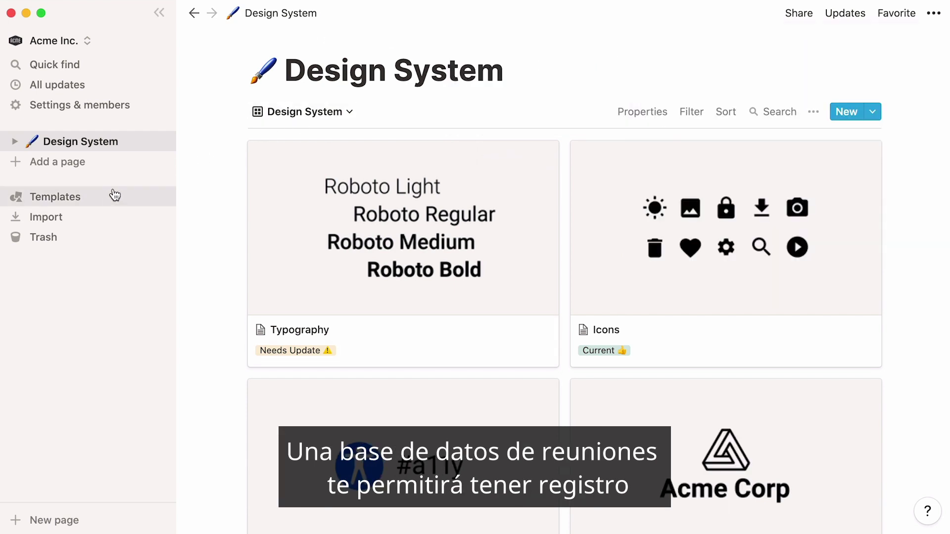
left_click(114, 196)
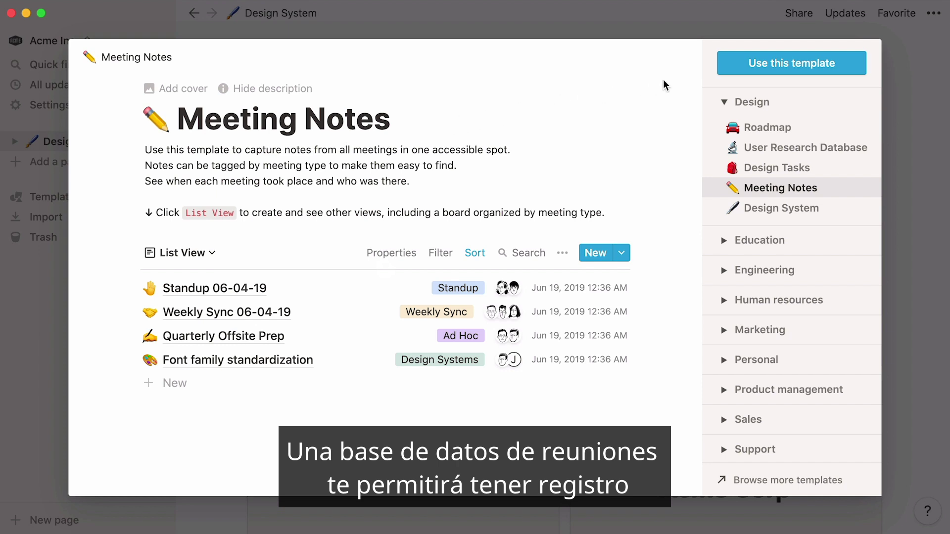
Step: Create Meeting Notes from its template and read the Font family standardization entry
left_click(792, 62)
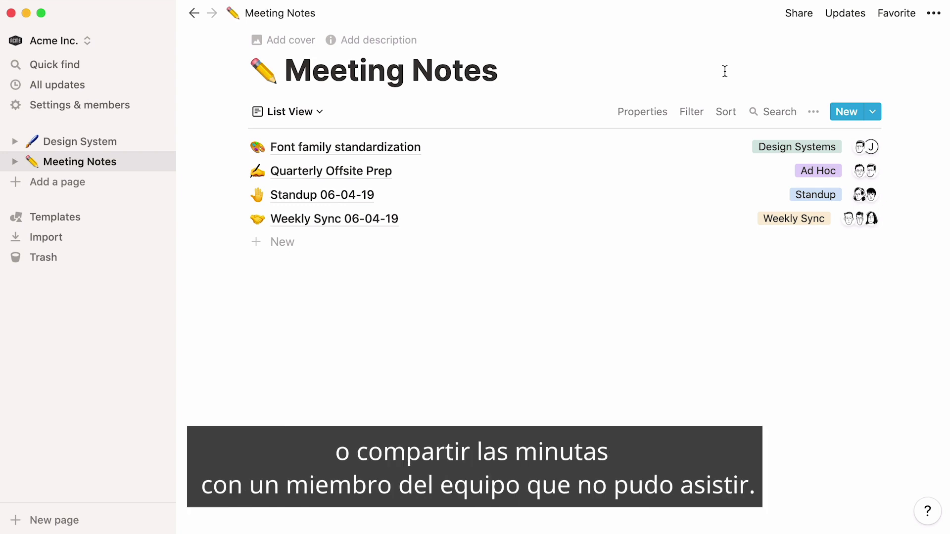
left_click(526, 146)
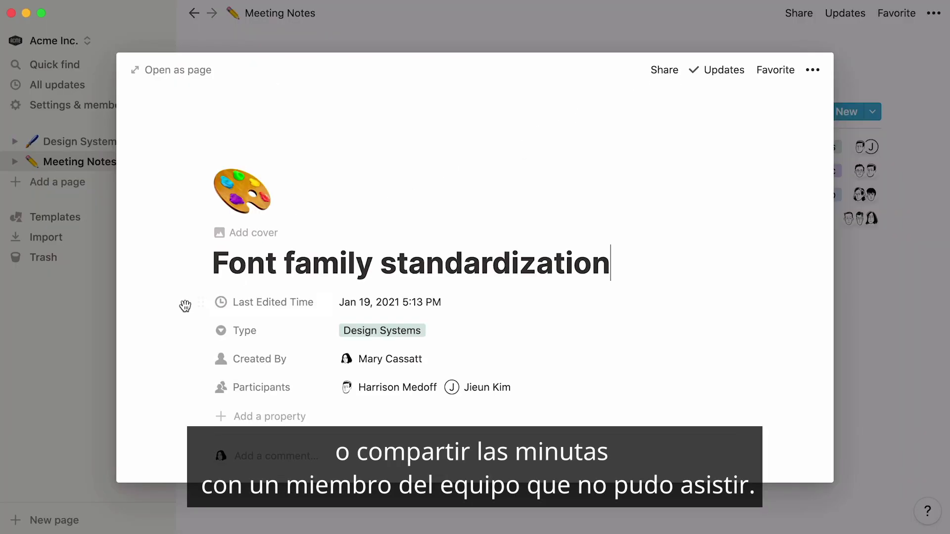
scroll(158, 322, "down", 4)
scroll(158, 322, "down", 3)
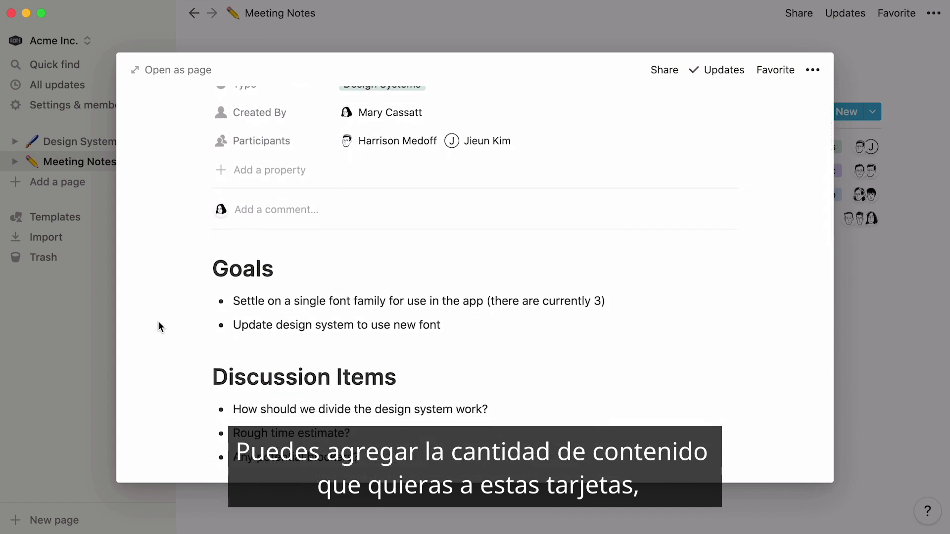
scroll(158, 322, "down", 5)
scroll(159, 322, "down", 10)
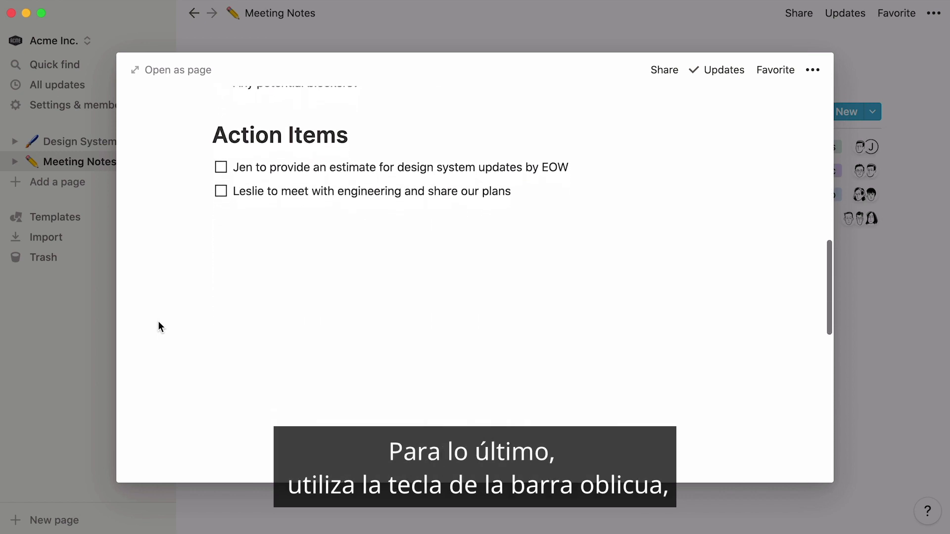
Step: Embed the Notion for designers Figma file below the Action Items using /figma
left_click(241, 224)
type("/")
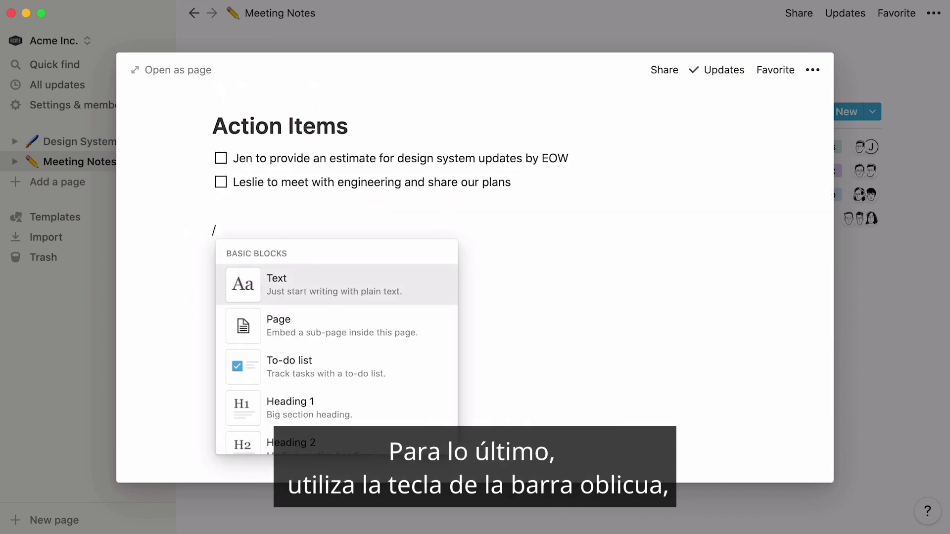
type("figma")
key("Return")
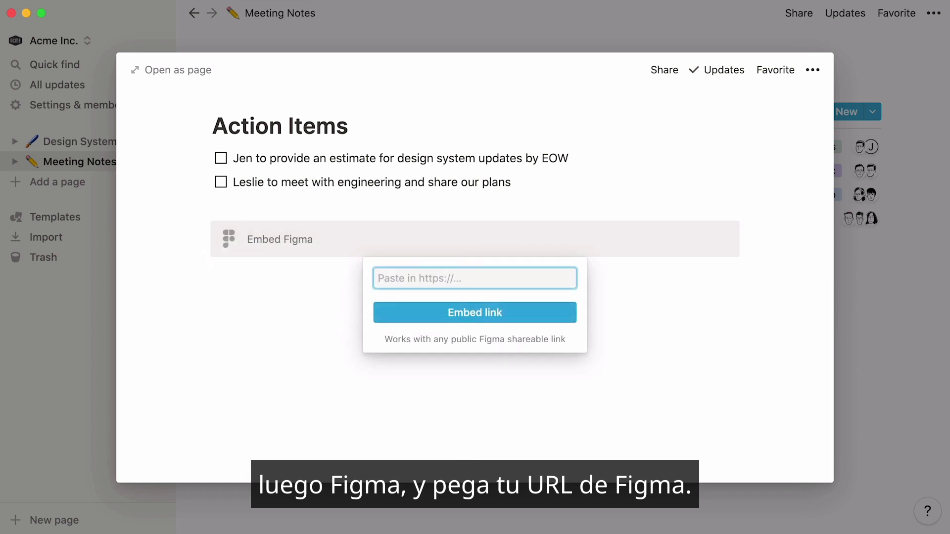
key("super+v")
left_click(379, 314)
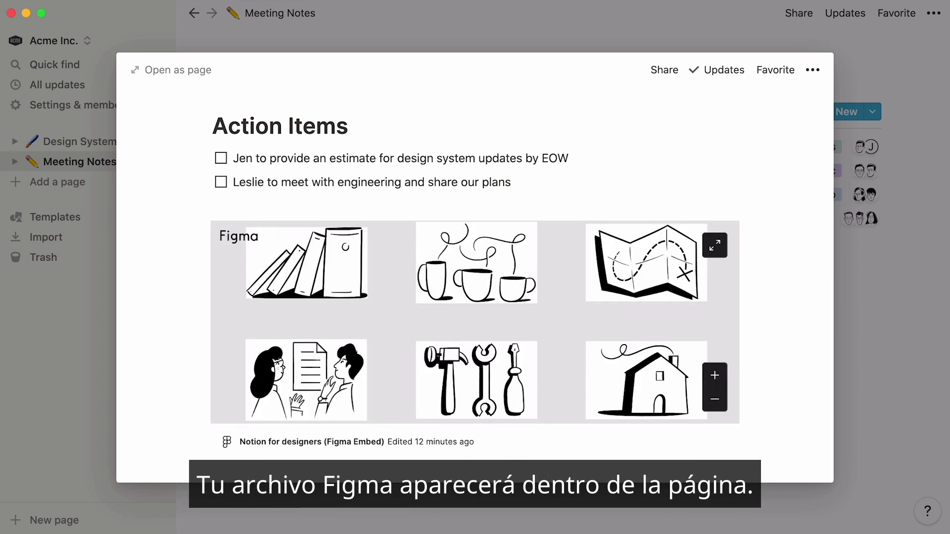
scroll(475, 297, "down", 10)
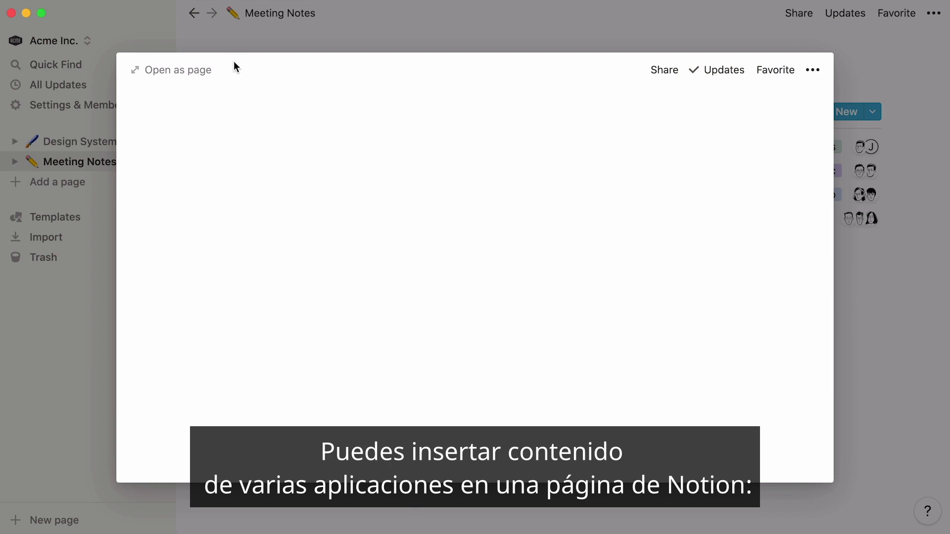
Step: Open the meeting note as a full page and embed the InVision prototype
left_click(206, 73)
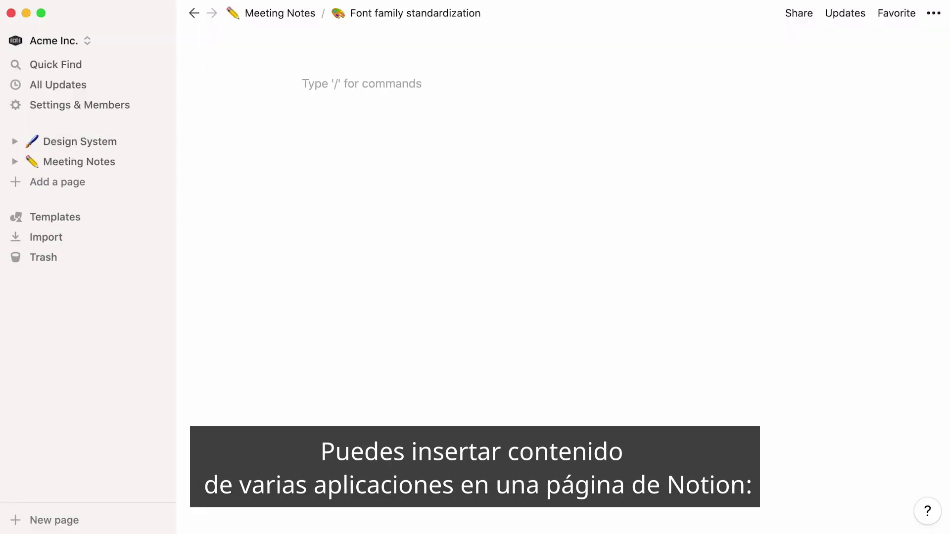
type("/invision")
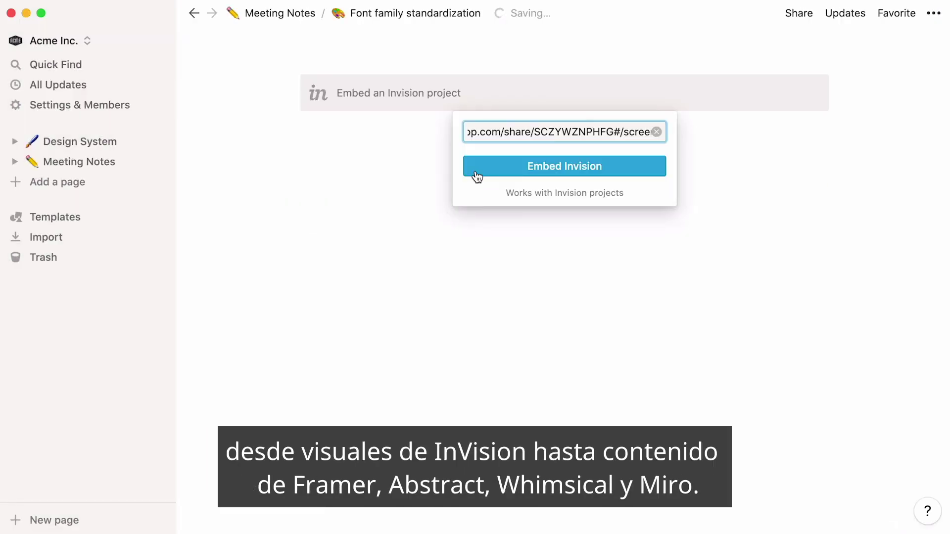
left_click(477, 176)
scroll(564, 297, "down", 12)
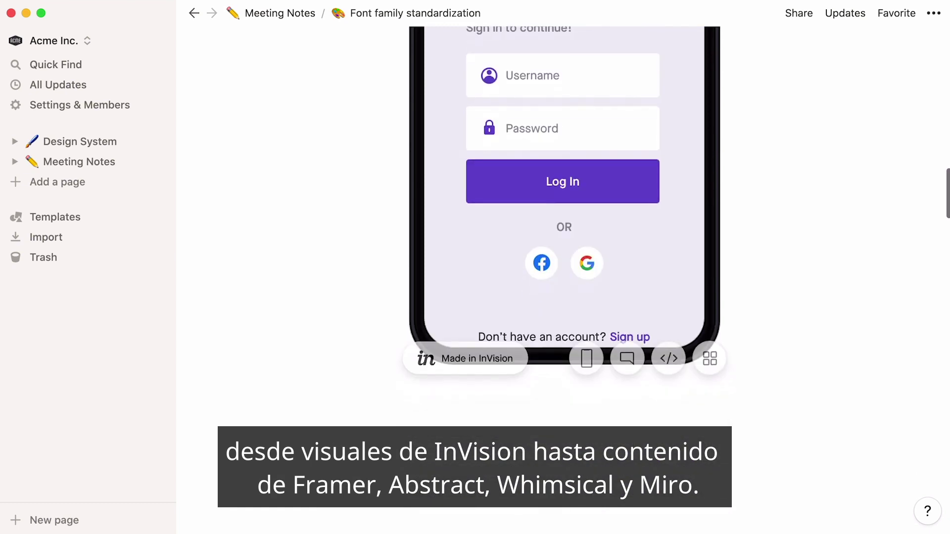
Step: Embed the Whimsical board, browse the /embed options, and return to the Meeting Notes list
type("/wh")
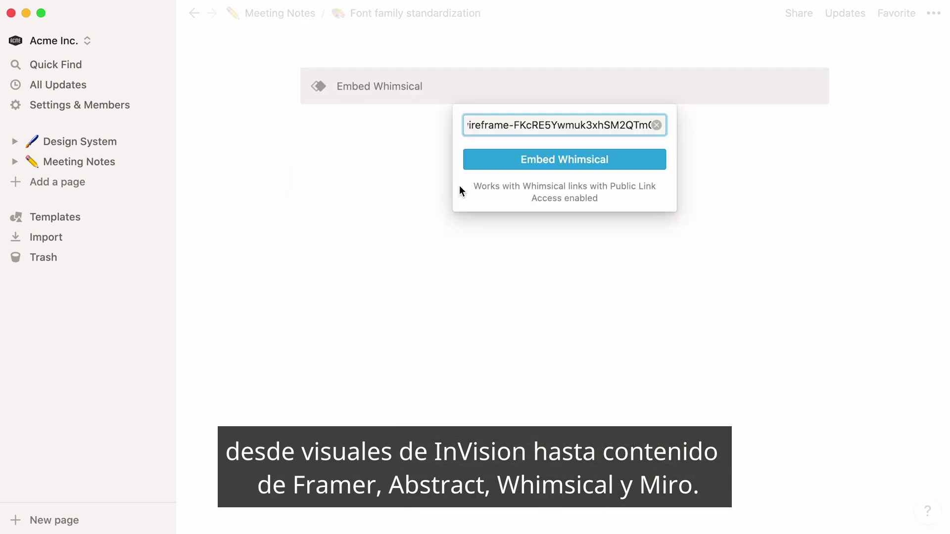
left_click(484, 163)
scroll(564, 223, "down", 8)
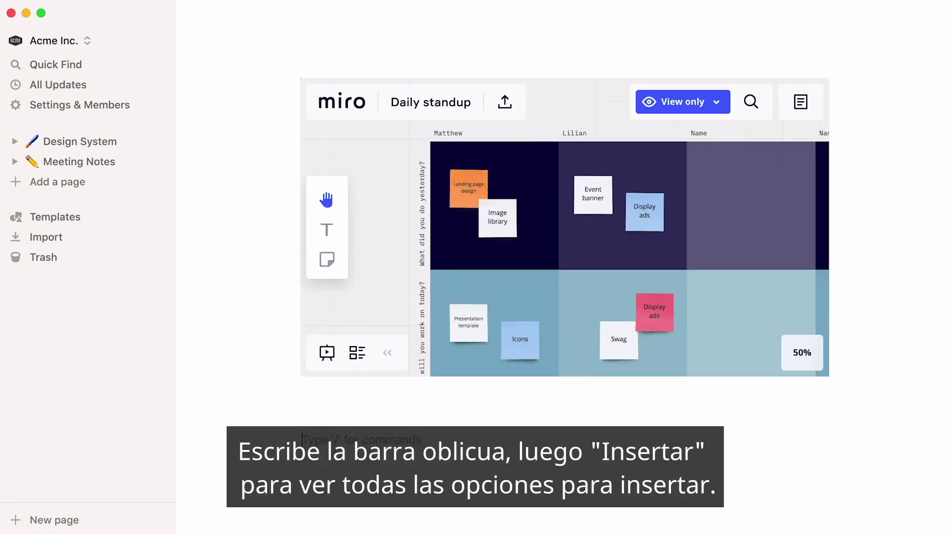
type("/embed")
scroll(426, 322, "down", 3)
scroll(426, 322, "down", 6)
key("BackSpace")
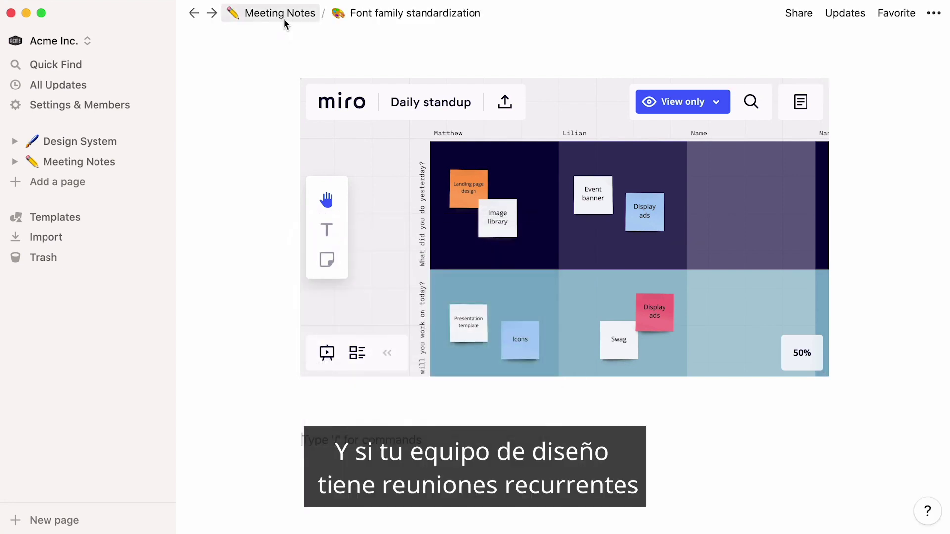
left_click(284, 19)
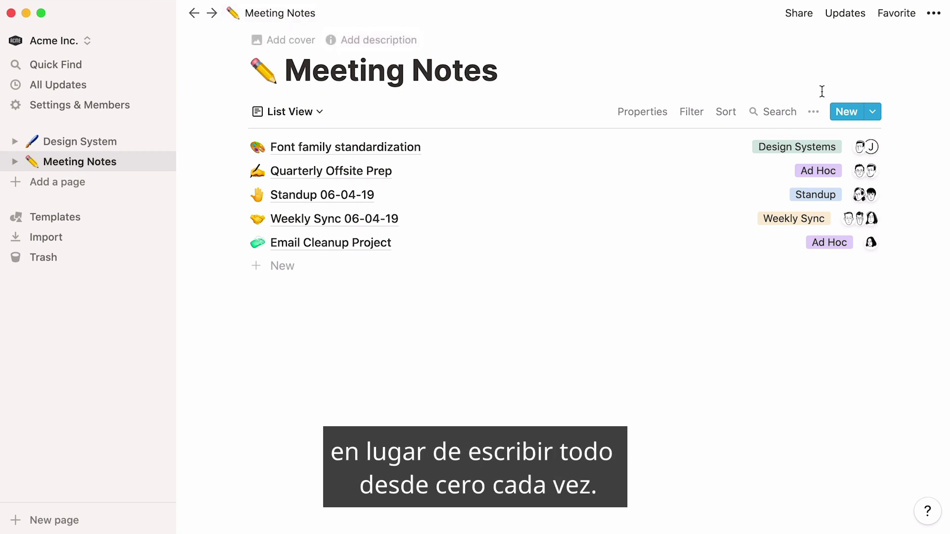
Step: Add an Untitled note from the Design Crit template to Meeting Notes and close its preview
left_click(872, 114)
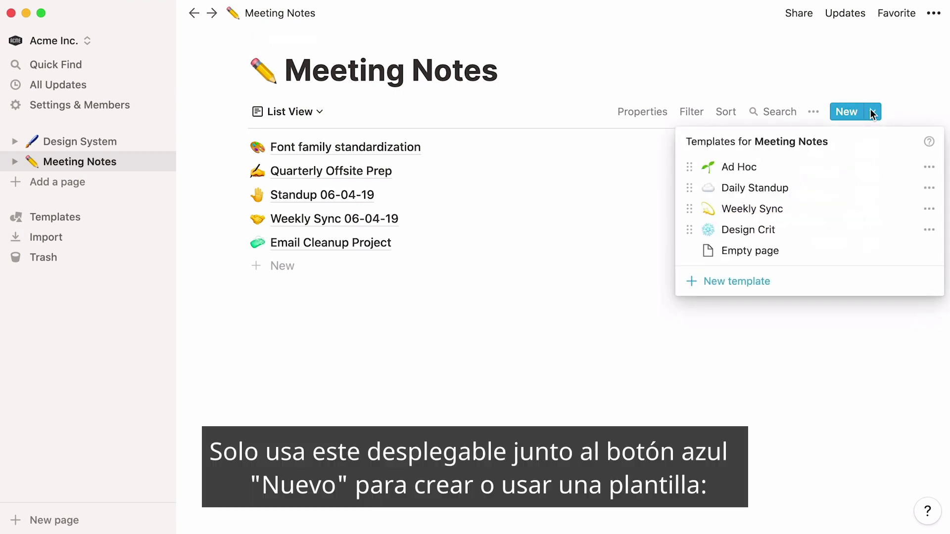
left_click(841, 230)
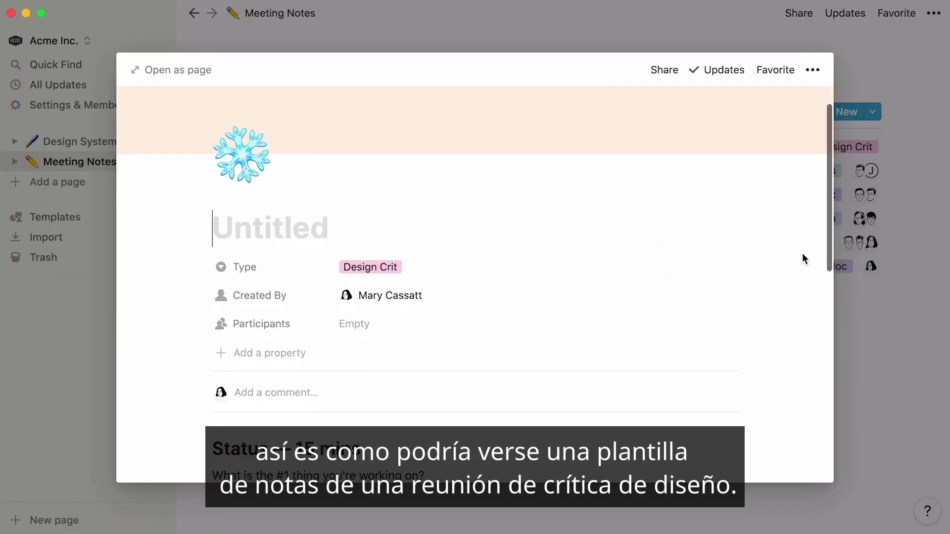
scroll(803, 258, "down", 5)
scroll(802, 254, "down", 5)
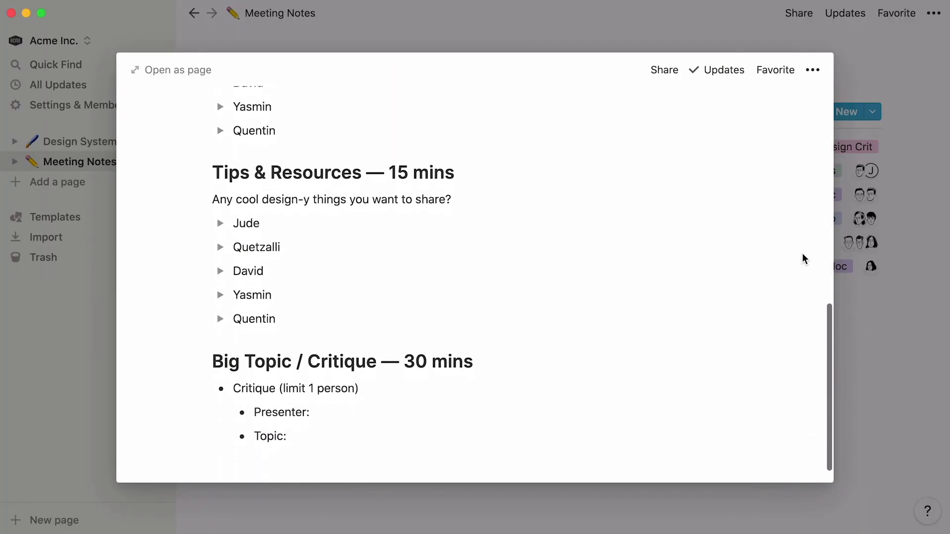
left_click(871, 317)
Step: Paste the CTA button HTML snippet into a new code block on Email Cleanup Project
left_click(668, 267)
scroll(153, 392, "down", 3)
key("Return")
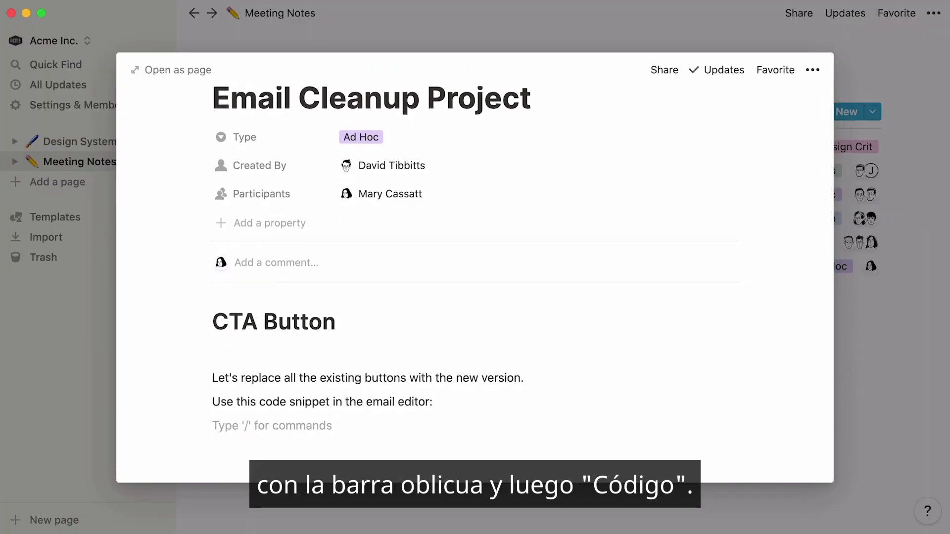
type("/code")
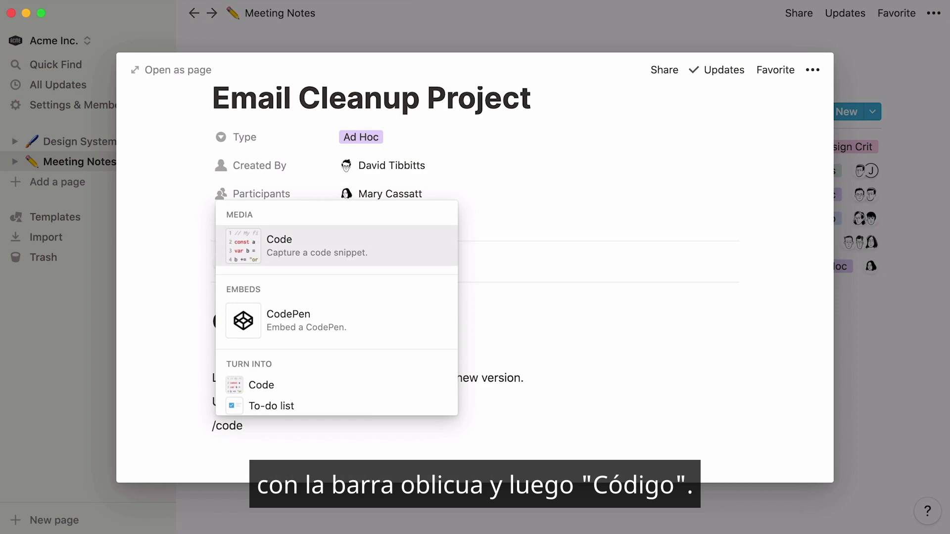
key("Return")
key("super+v")
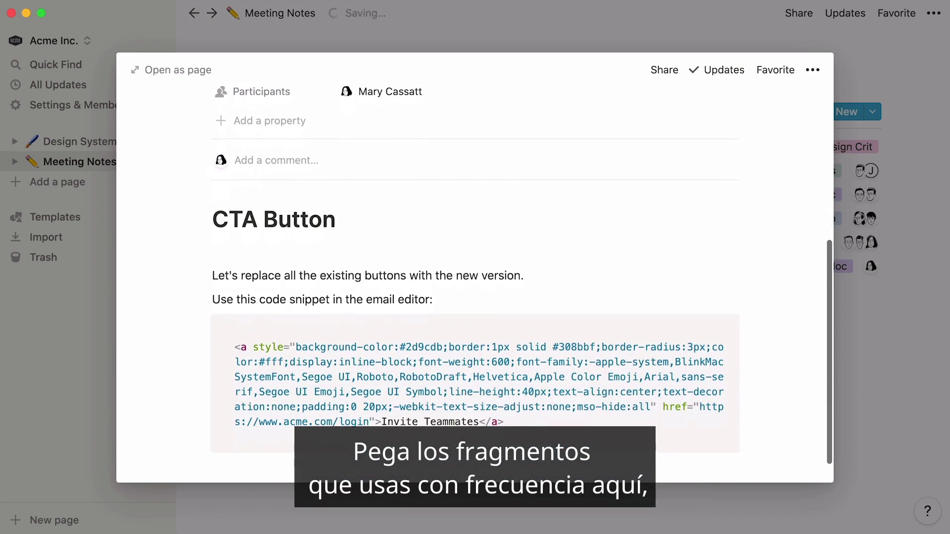
Step: Review the code block's language list, keeping it set to JavaScript
left_click(242, 317)
scroll(330, 246, "down", 12)
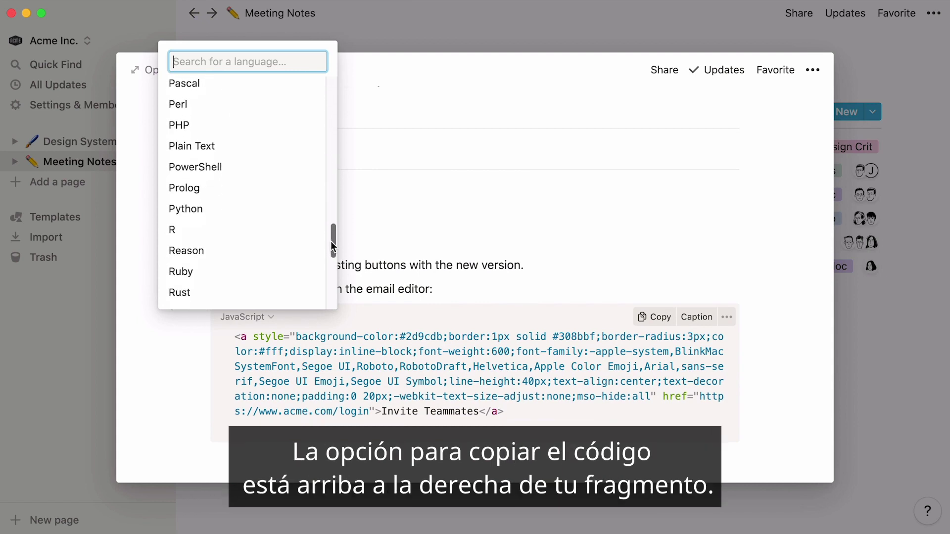
key("Escape")
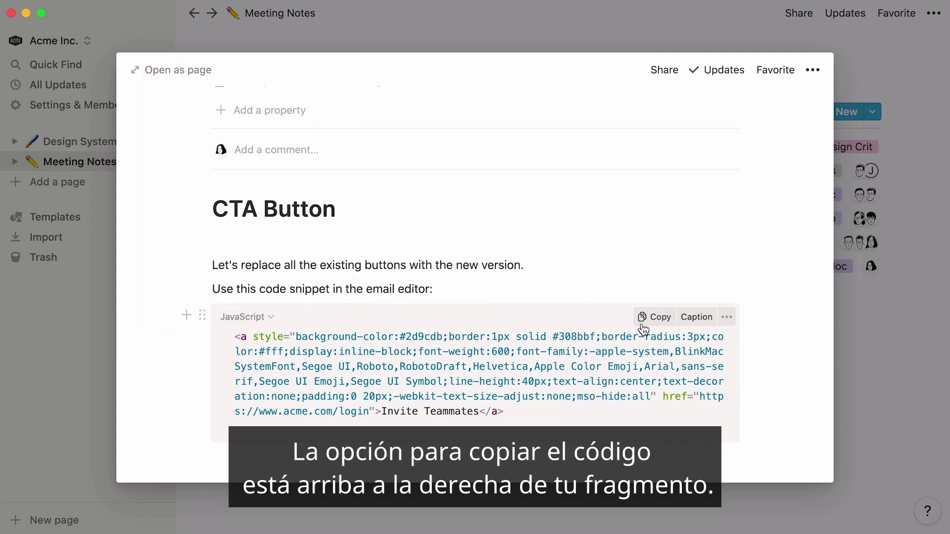
scroll(643, 329, "up", 10)
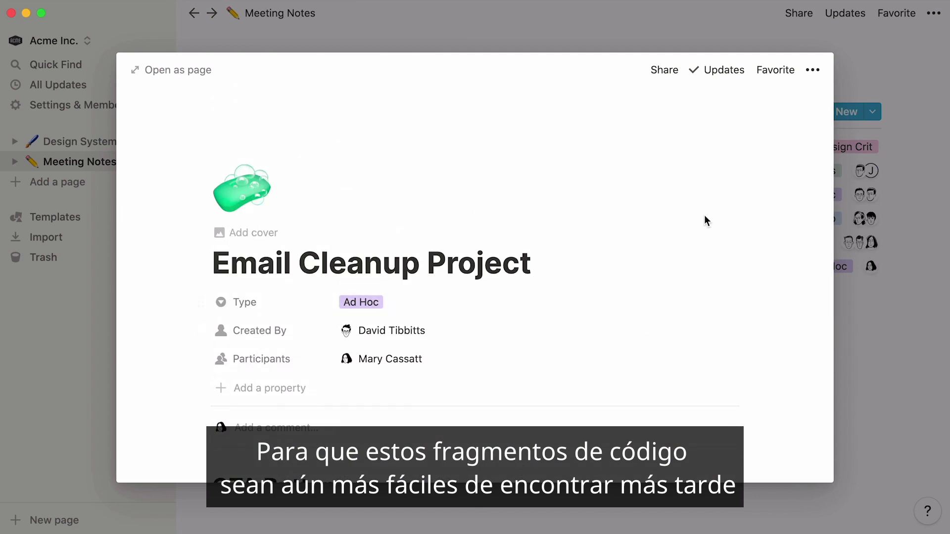
Step: Favorite Email Cleanup Project, close its preview, and return to the Design System gallery
left_click(774, 75)
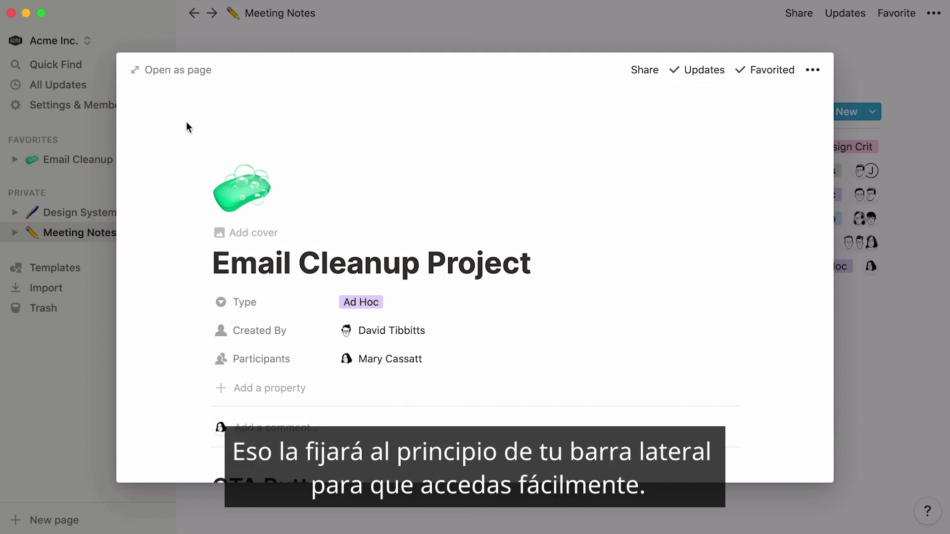
left_click(97, 136)
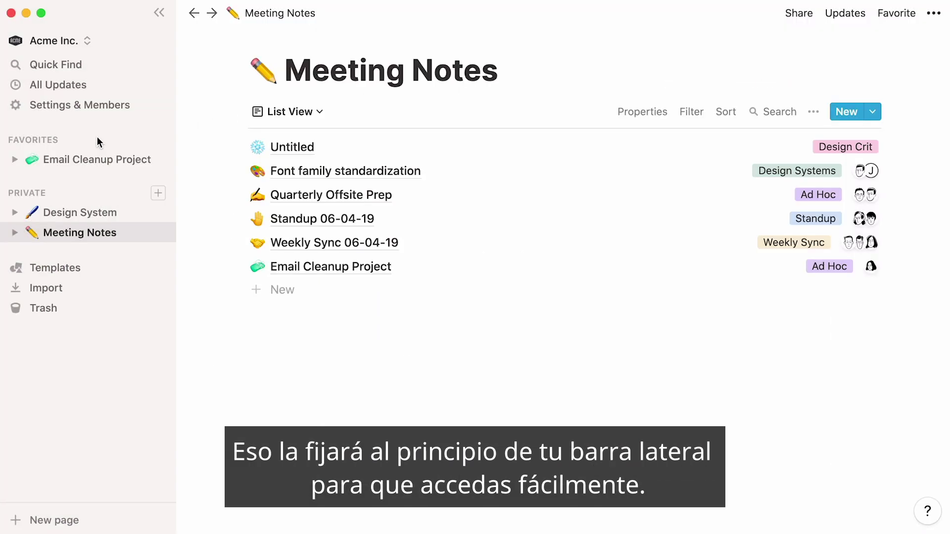
left_click(125, 213)
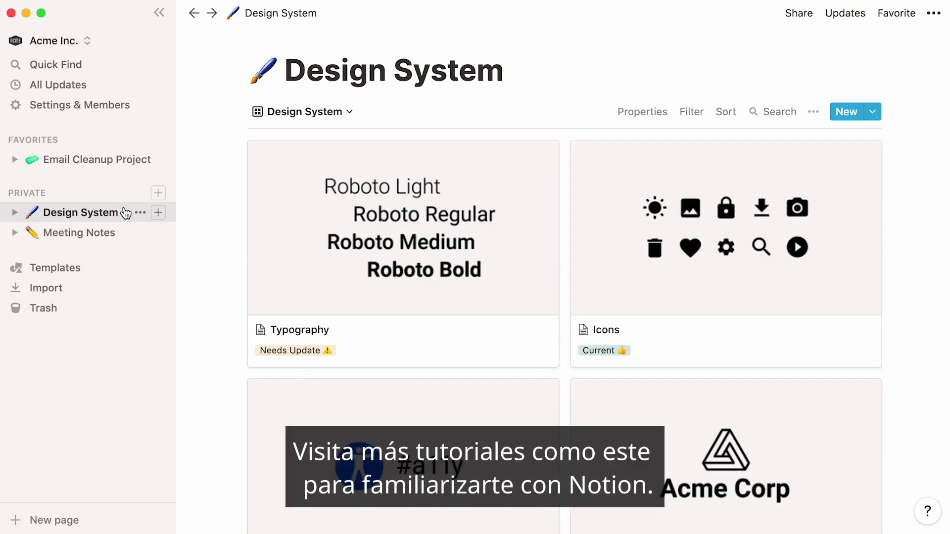
left_click(83, 265)
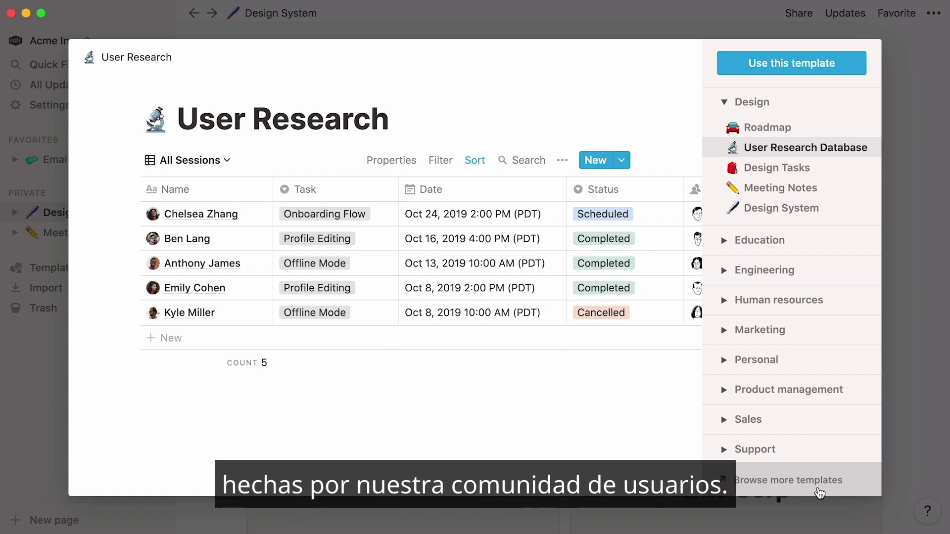
left_click(923, 452)
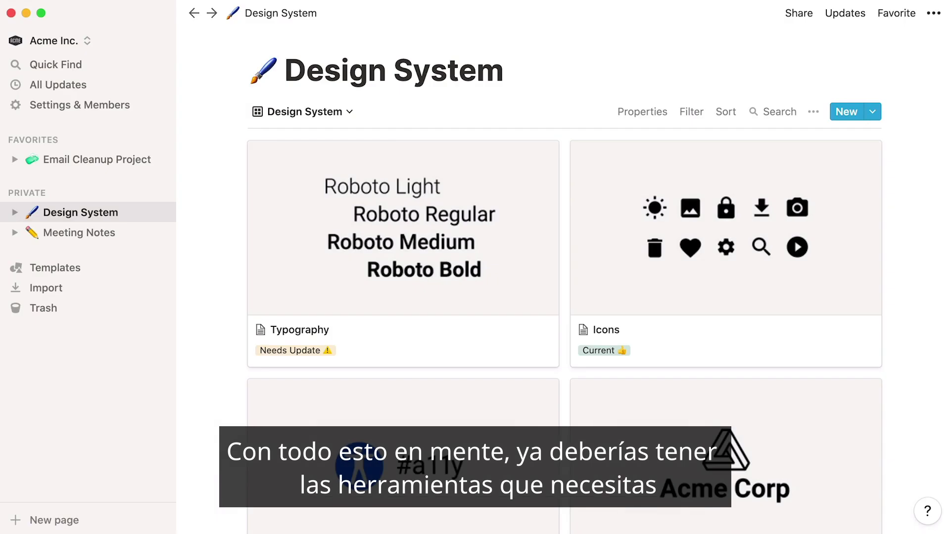